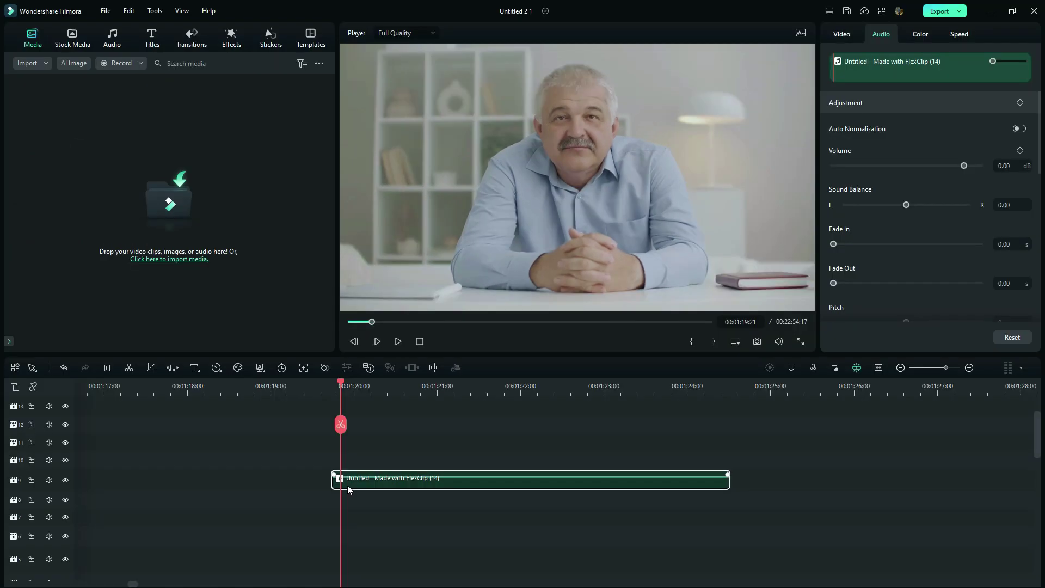
Open Crop and Zoom for the clip and resize the Pan & Zoom end frame to about 1705 x 959 around the man
{"action": "key", "text": "alt+c"}
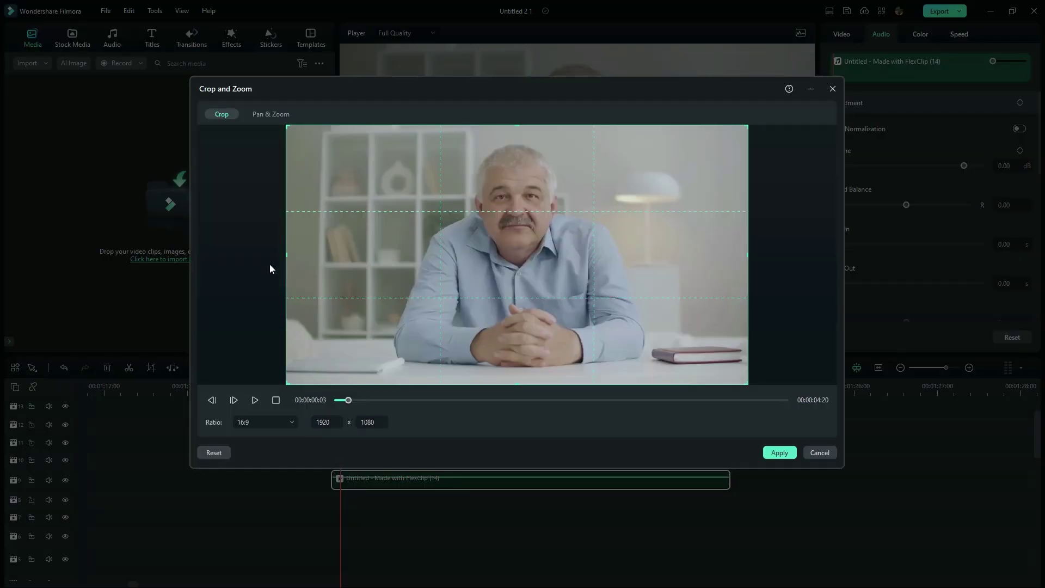
{"action": "left_click", "coordinate": [267, 114]}
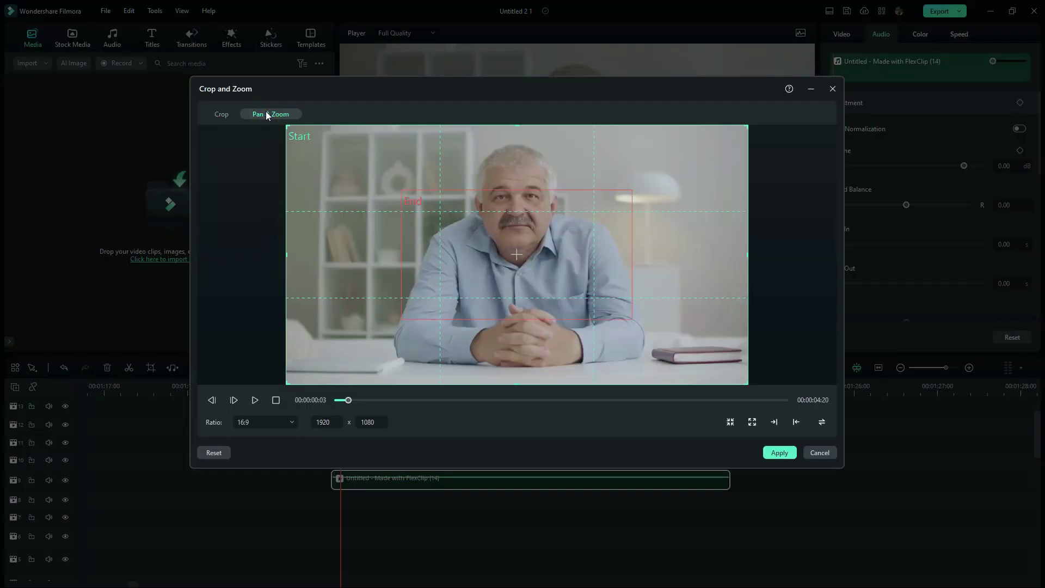
{"action": "left_click", "coordinate": [427, 213]}
{"action": "left_click_drag", "start_coordinate": [404, 191], "coordinate": [287, 125]}
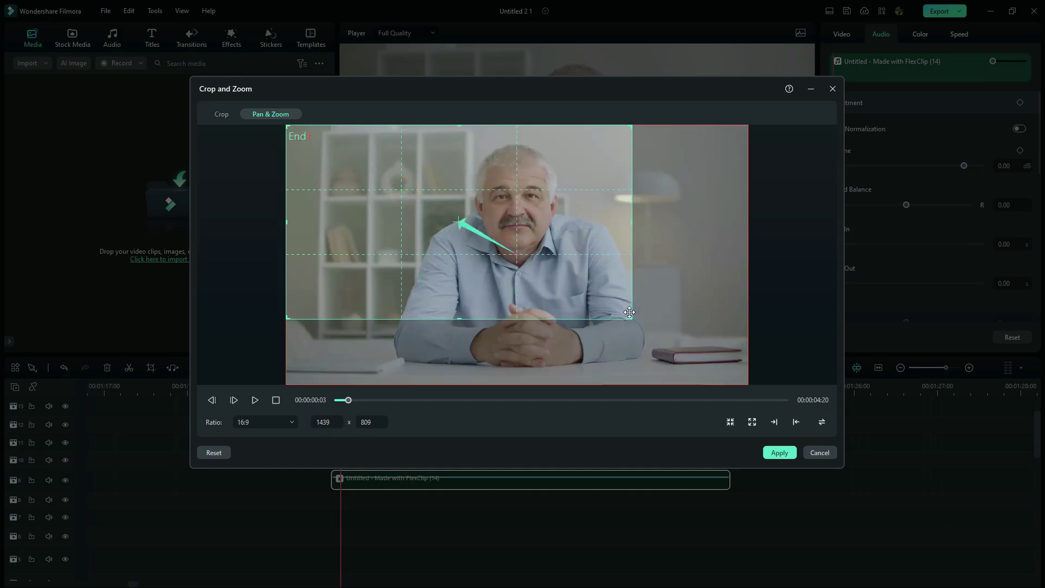
{"action": "left_click_drag", "start_coordinate": [632, 317], "coordinate": [697, 356]}
{"action": "left_click_drag", "start_coordinate": [524, 269], "coordinate": [549, 279]}
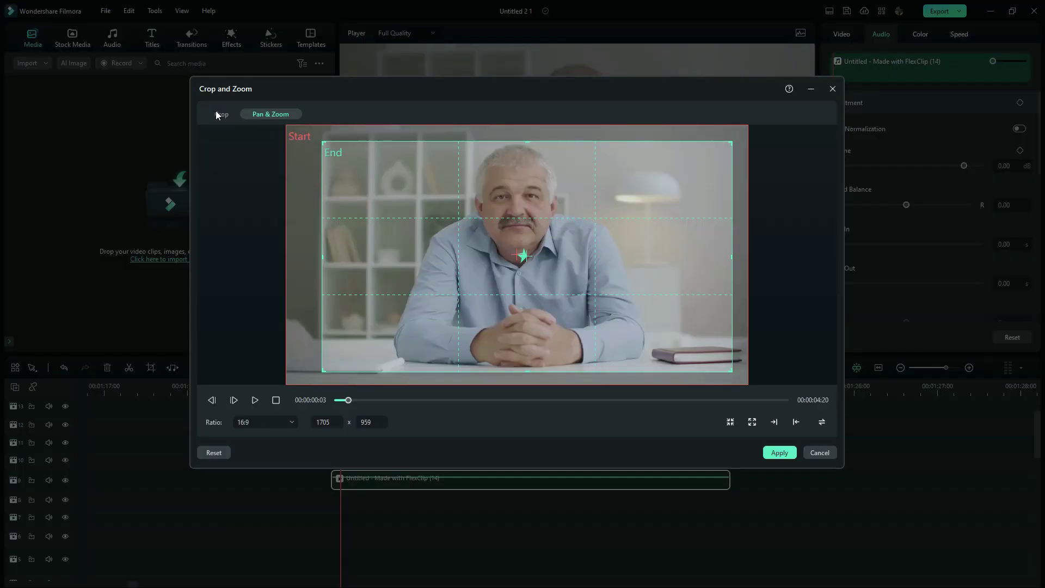
Try a 16:9 crop of about 1667 x 938 around the man and discard the Crop and Zoom changes
{"action": "left_click", "coordinate": [221, 115]}
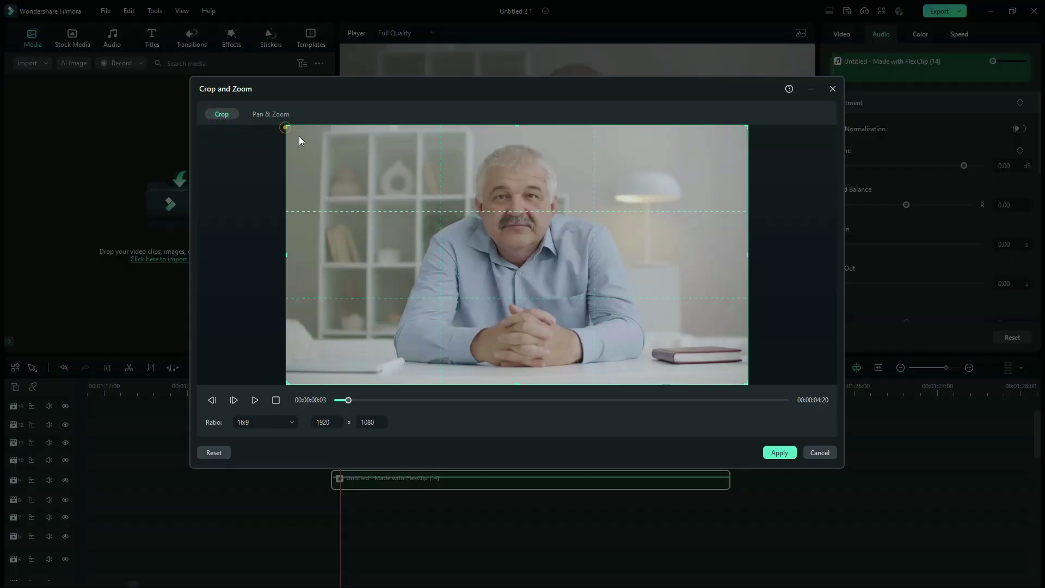
{"action": "left_click_drag", "start_coordinate": [288, 127], "coordinate": [313, 137]}
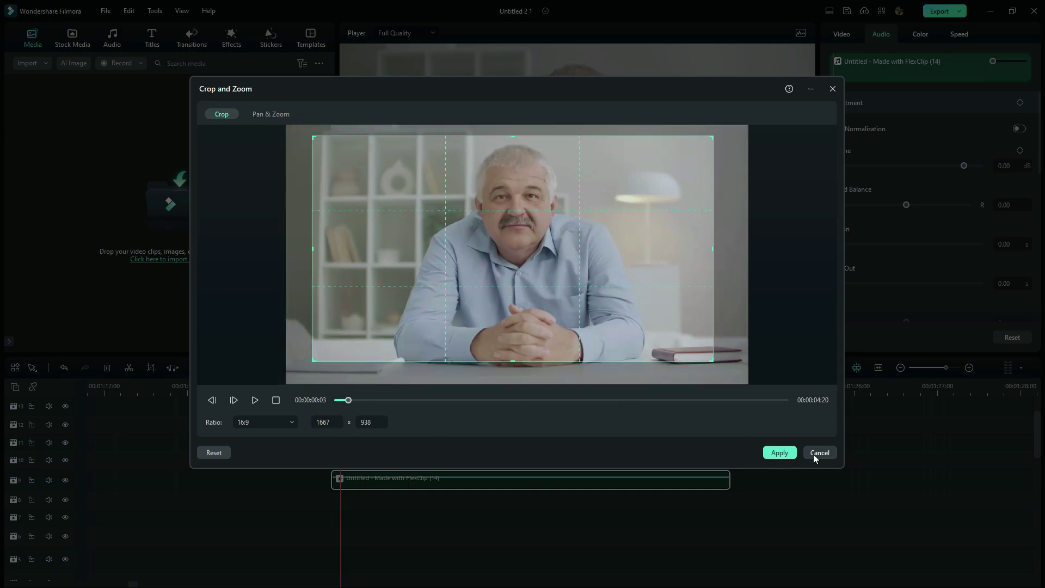
{"action": "left_click", "coordinate": [814, 455]}
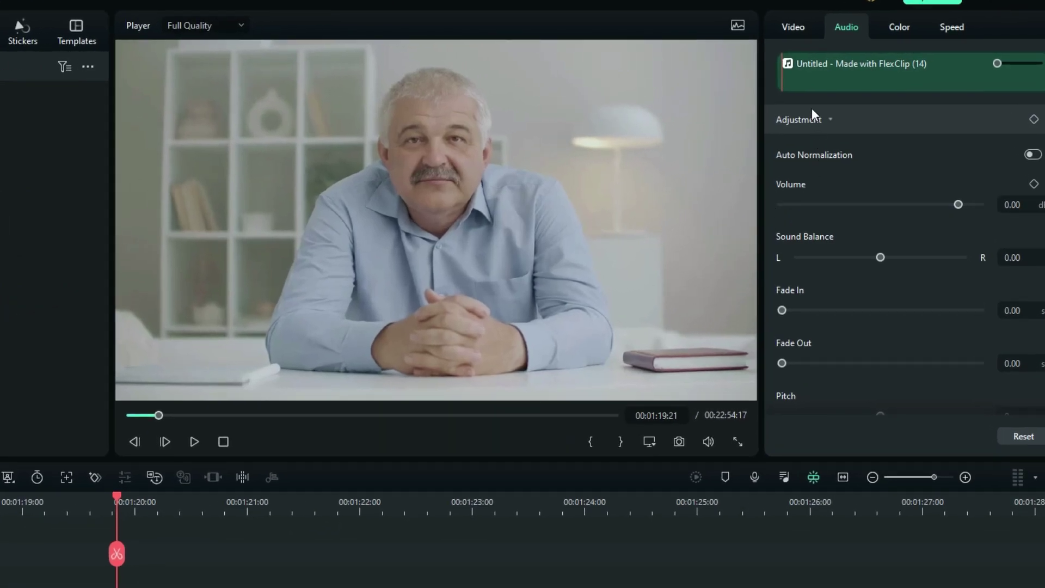
Keyframe the clip at 00:01:19:21, and at 00:01:20:09 scale it to about 124.84% with Y position about -54.99 px
{"action": "left_click", "coordinate": [797, 28]}
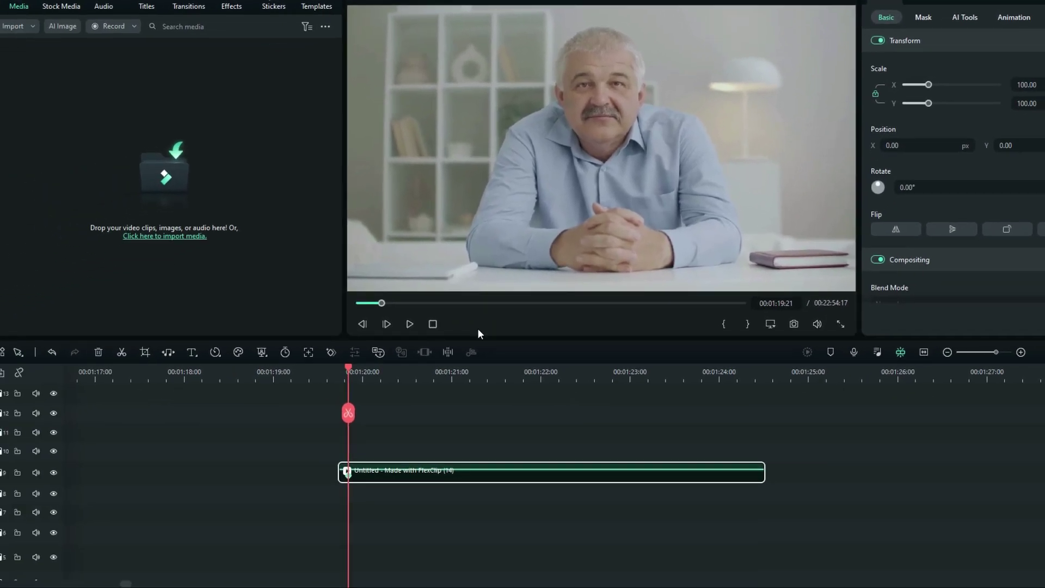
{"action": "key", "text": "alt+k"}
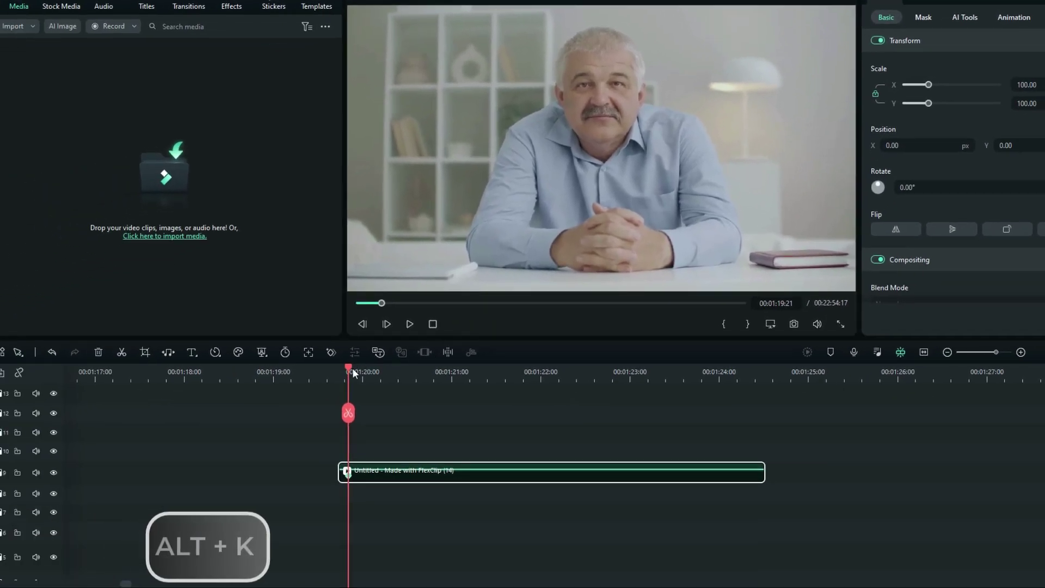
{"action": "left_click", "coordinate": [395, 379]}
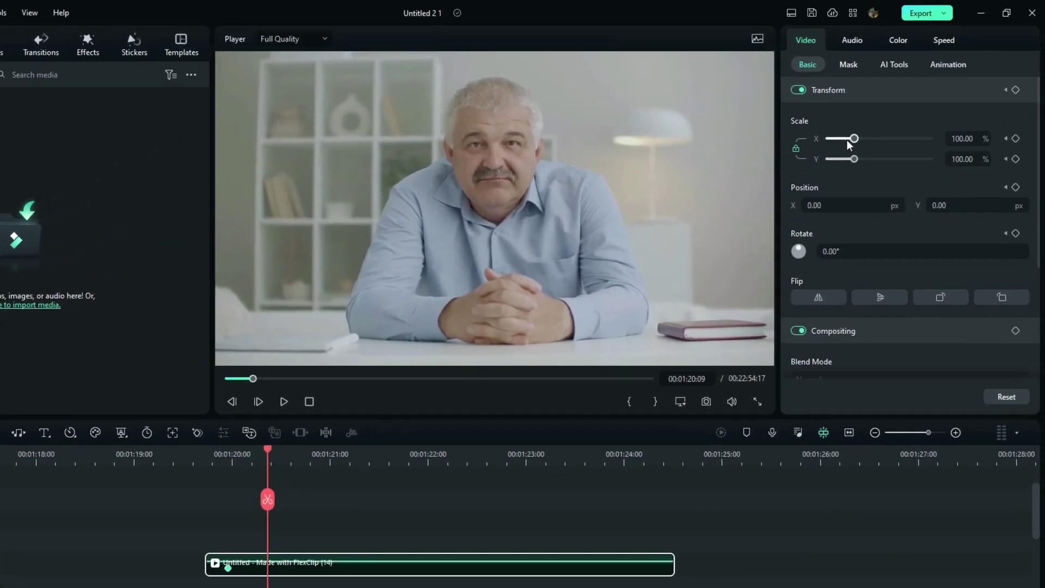
{"action": "left_click_drag", "start_coordinate": [926, 86], "coordinate": [935, 91]}
{"action": "left_click_drag", "start_coordinate": [864, 145], "coordinate": [861, 148]}
{"action": "left_click_drag", "start_coordinate": [604, 206], "coordinate": [607, 180]}
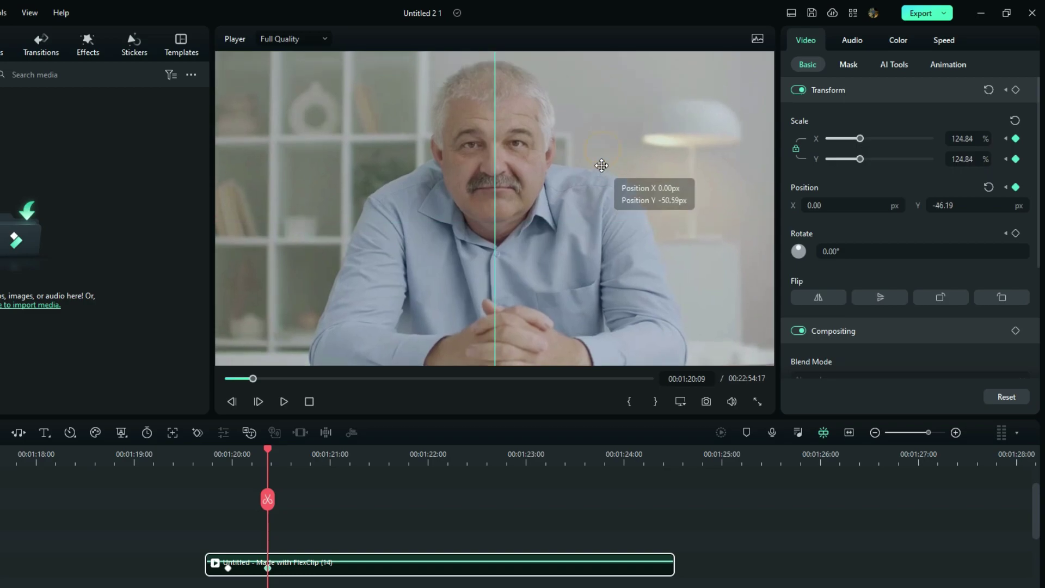
Add a transform keyframe at 00:01:22:11, reset the transform at 00:01:22:12, and play back the zoom animation
{"action": "key", "text": "space"}
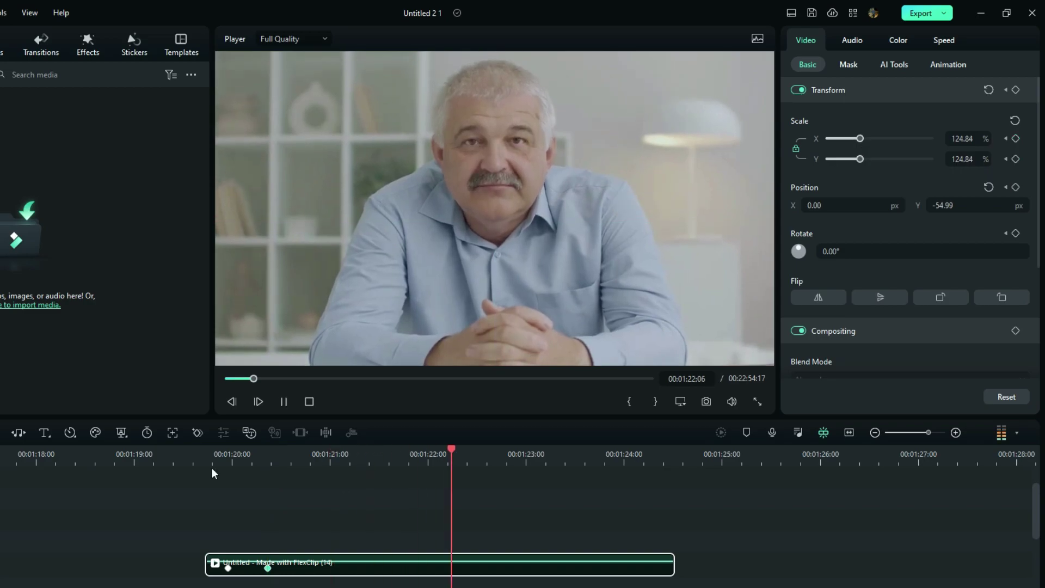
{"action": "key", "text": "space"}
{"action": "left_click", "coordinate": [1002, 128]}
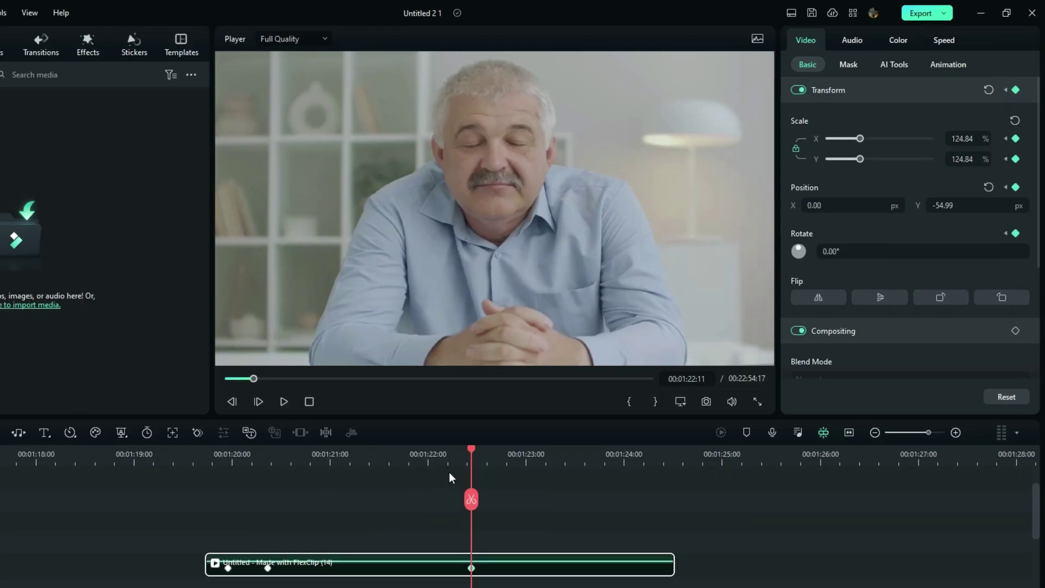
{"action": "left_click", "coordinate": [472, 569]}
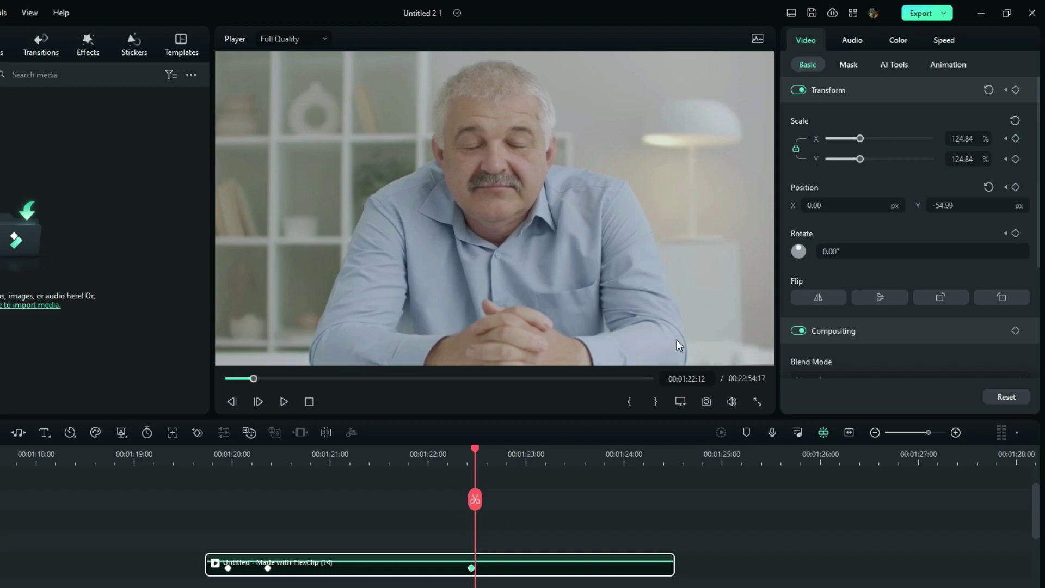
{"action": "left_click", "coordinate": [989, 90]}
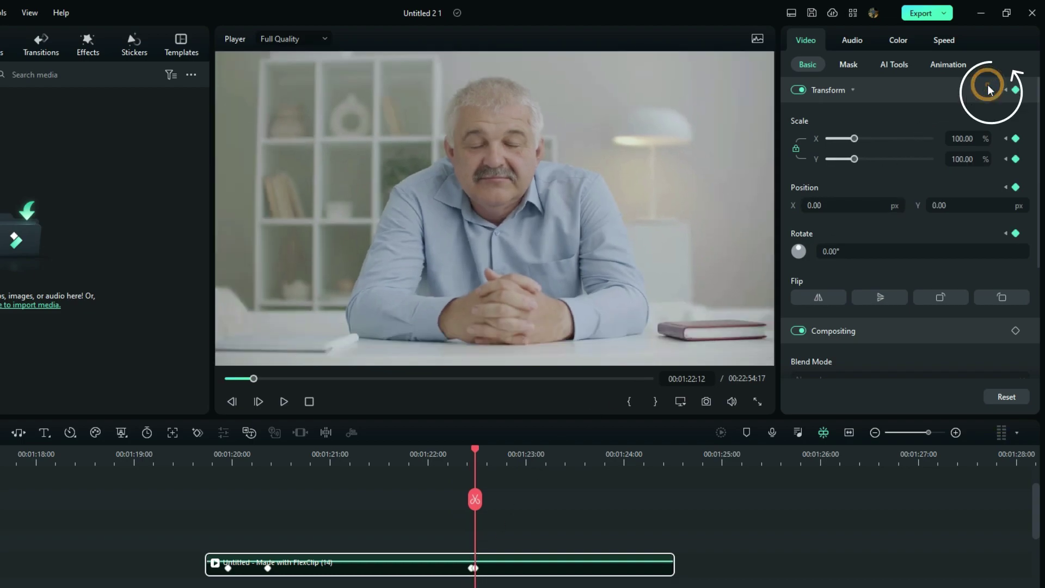
{"action": "left_click", "coordinate": [194, 456]}
{"action": "key", "text": "space"}
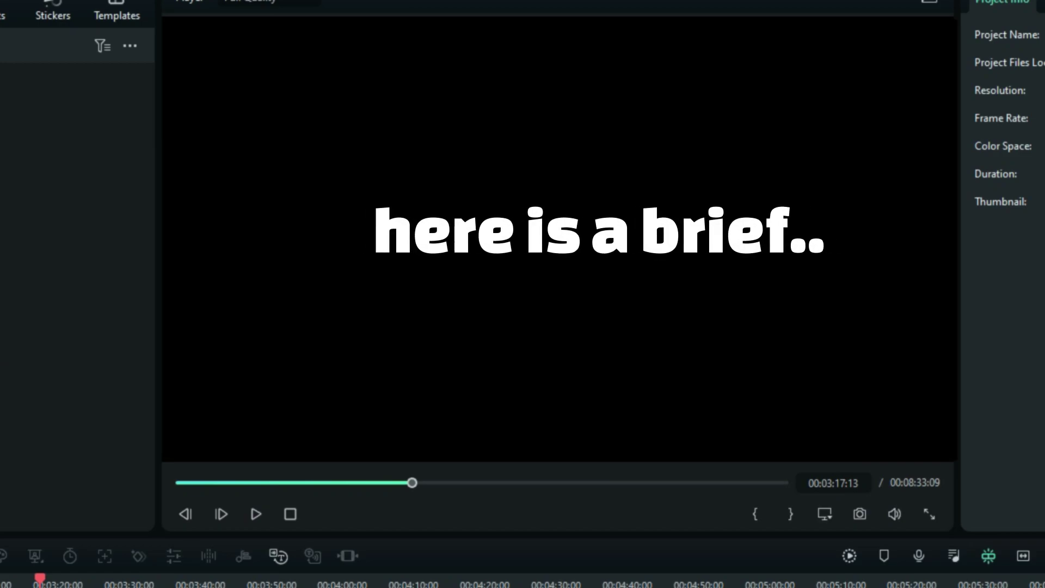
Start a Smart Cutout on the cameraman clip and paint over the camera body with brush size 197
{"action": "left_click", "coordinate": [908, 55]}
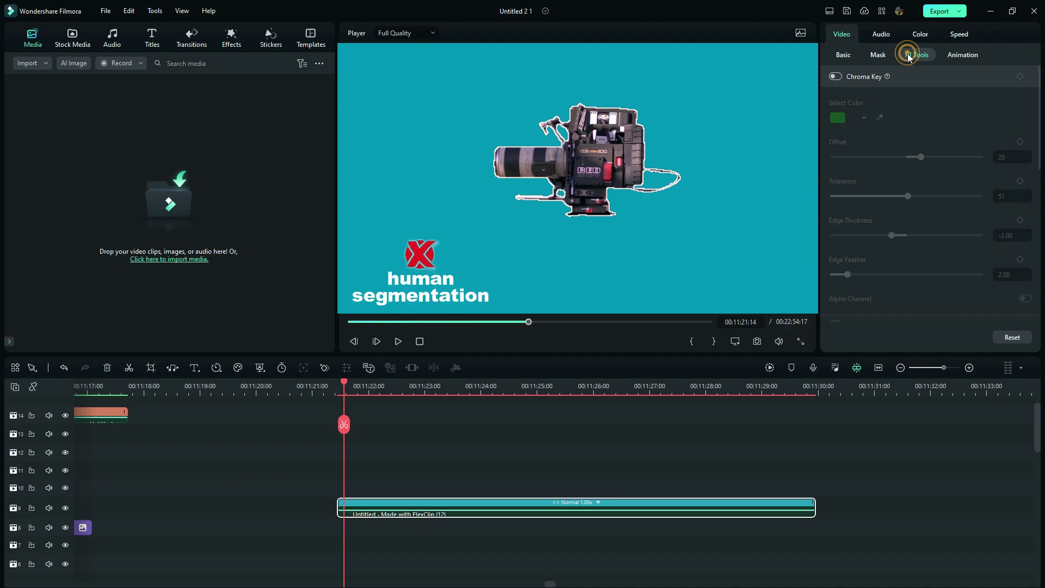
{"action": "scroll", "coordinate": [860, 156], "scroll_direction": "down", "scroll_amount": 4}
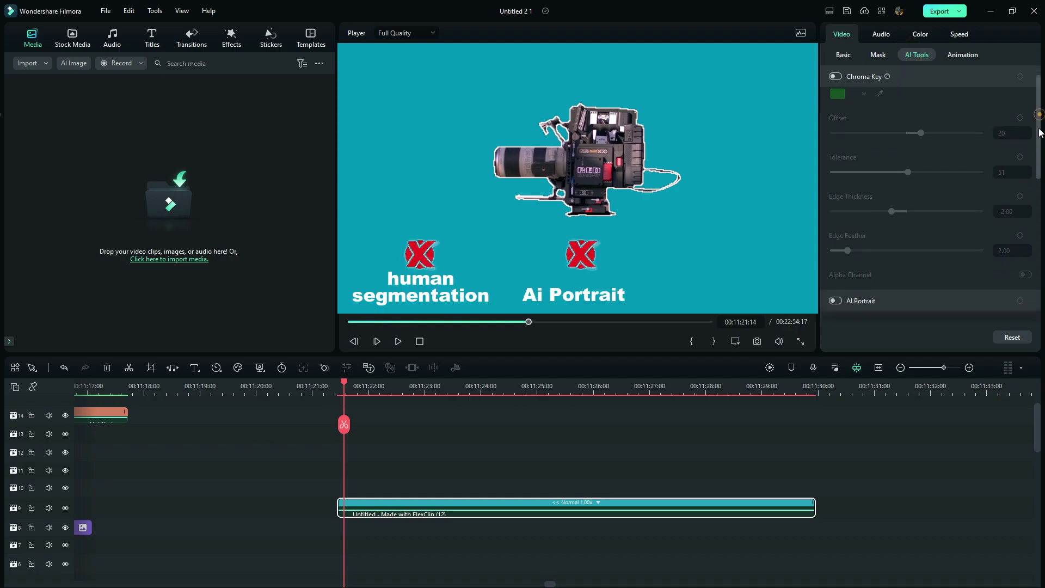
{"action": "left_click", "coordinate": [835, 157]}
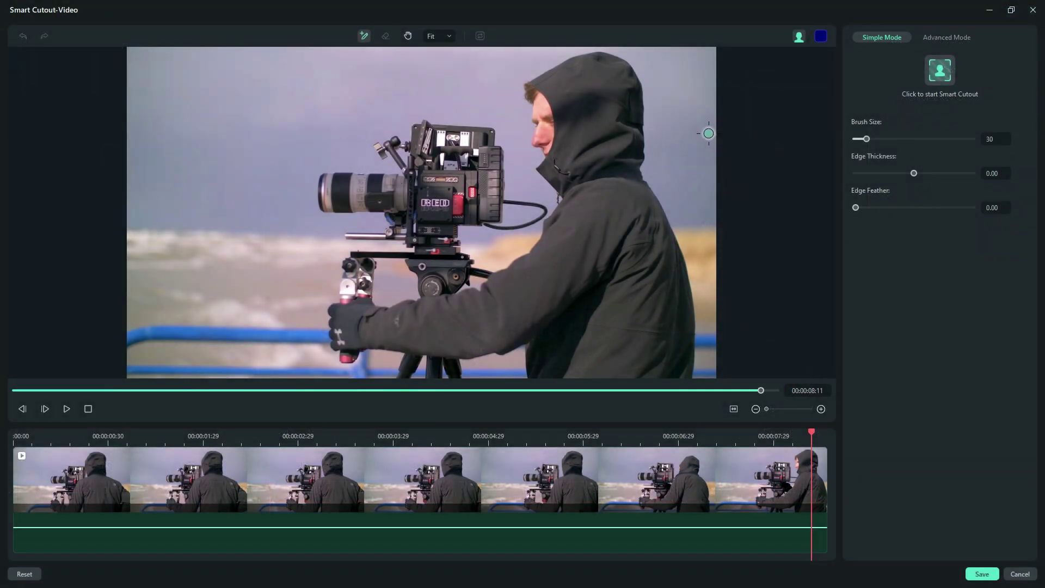
{"action": "mouse_move", "coordinate": [882, 139]}
{"action": "left_mouse_down"}
{"action": "mouse_move", "coordinate": [952, 159]}
{"action": "mouse_move", "coordinate": [932, 140]}
{"action": "left_mouse_up"}
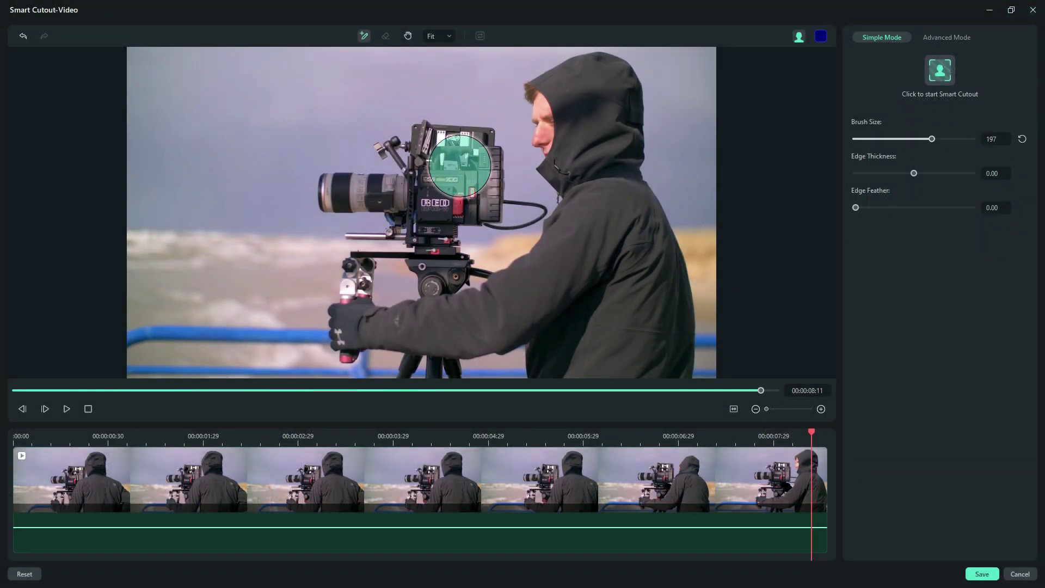
{"action": "left_click_drag", "start_coordinate": [497, 171], "coordinate": [449, 162]}
Add the lens and the camera's base to the cutout with brush size 33
{"action": "left_click_drag", "start_coordinate": [932, 139], "coordinate": [868, 138]}
{"action": "left_click_drag", "start_coordinate": [399, 187], "coordinate": [425, 201]}
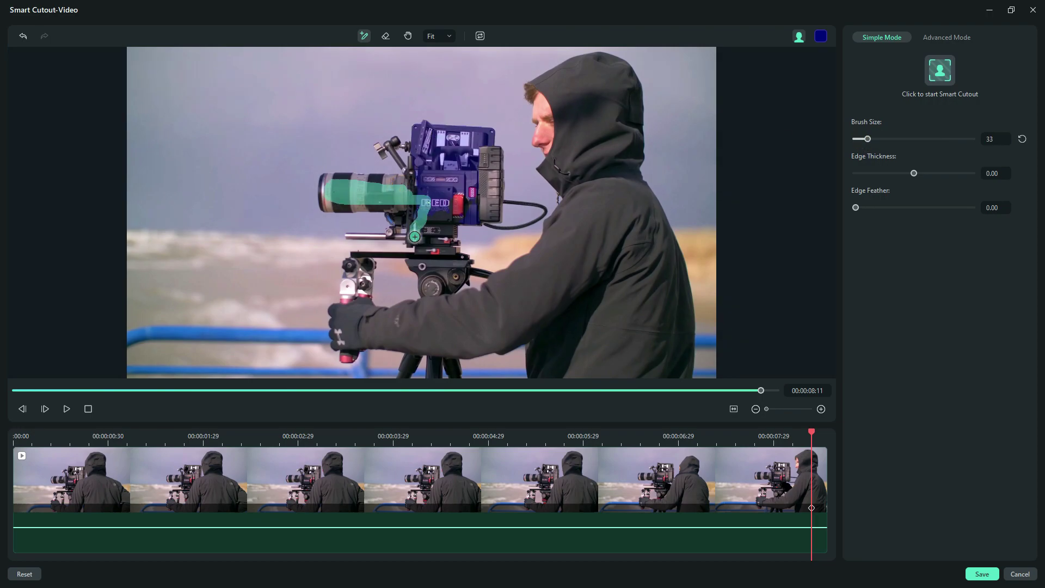
{"action": "mouse_move", "coordinate": [456, 250]}
{"action": "left_mouse_down"}
{"action": "mouse_move", "coordinate": [417, 239]}
{"action": "mouse_move", "coordinate": [488, 202]}
{"action": "mouse_move", "coordinate": [361, 179]}
{"action": "mouse_move", "coordinate": [363, 205]}
{"action": "mouse_move", "coordinate": [428, 192]}
{"action": "left_mouse_up"}
Add the camera's cable and the rod beneath the lens to the cutout with brush size 5
{"action": "left_click_drag", "start_coordinate": [867, 139], "coordinate": [856, 138]}
{"action": "scroll", "coordinate": [544, 221], "scroll_direction": "up", "scroll_amount": 3}
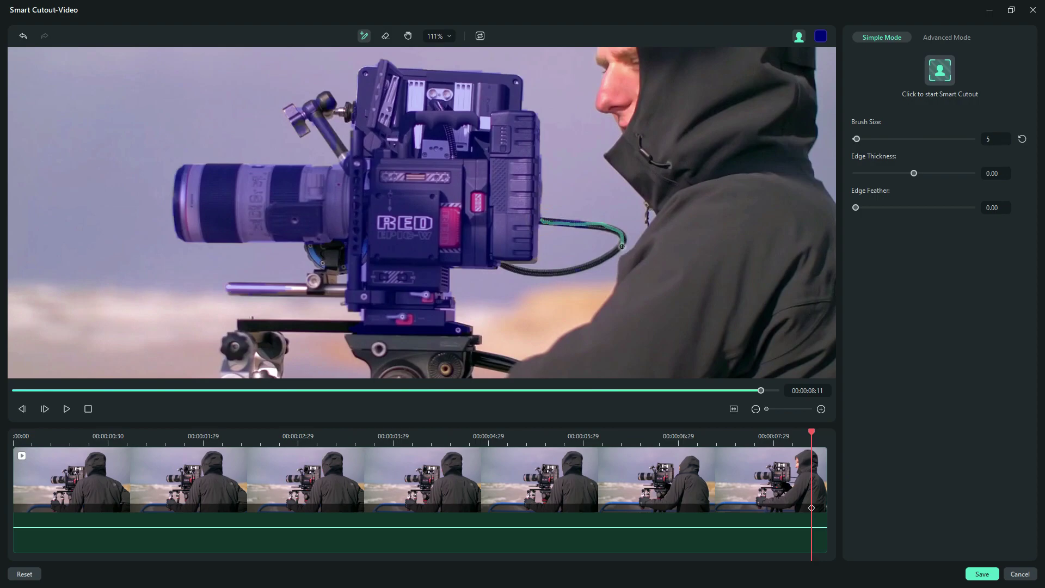
{"action": "left_click_drag", "start_coordinate": [499, 251], "coordinate": [500, 252]}
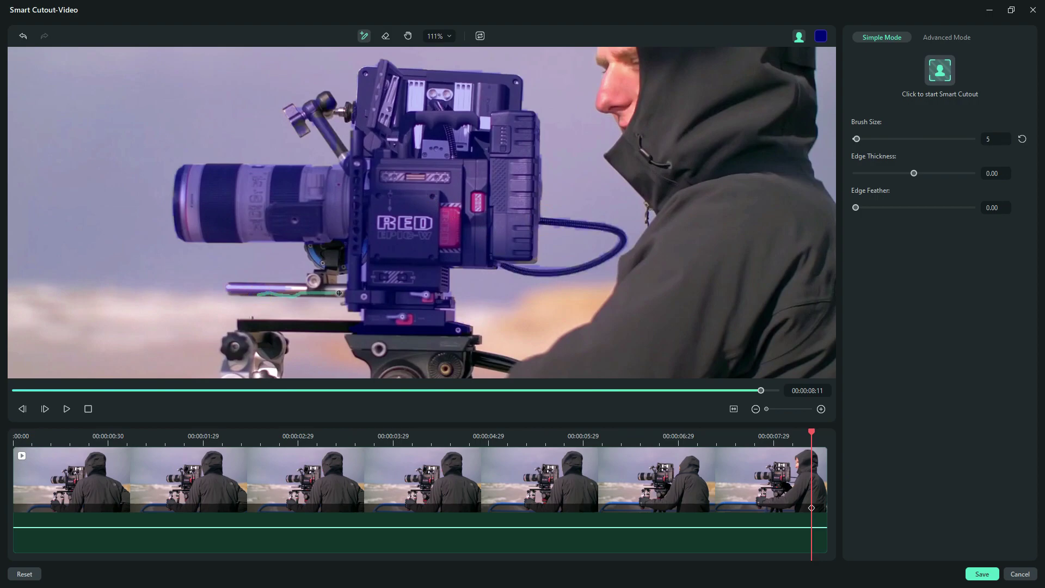
{"action": "left_click_drag", "start_coordinate": [347, 206], "coordinate": [347, 206]}
Add the parts beneath the lens and the upper mounting arm, using brush size 14 for the arm, and save the cutout
{"action": "left_click_drag", "start_coordinate": [856, 138], "coordinate": [875, 139]}
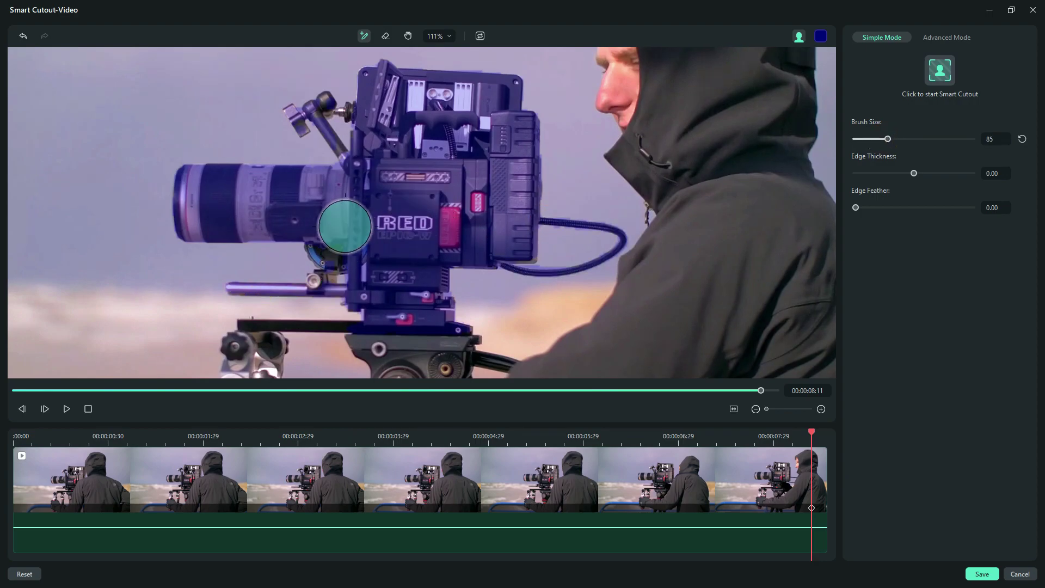
{"action": "scroll", "coordinate": [330, 307], "scroll_direction": "down", "scroll_amount": 2}
{"action": "left_click_drag", "start_coordinate": [326, 264], "coordinate": [318, 294]}
{"action": "scroll", "coordinate": [478, 256], "scroll_direction": "down", "scroll_amount": 2}
{"action": "mouse_move", "coordinate": [318, 108]}
{"action": "left_mouse_down"}
{"action": "mouse_move", "coordinate": [338, 155]}
{"action": "mouse_move", "coordinate": [331, 133]}
{"action": "mouse_move", "coordinate": [290, 112]}
{"action": "mouse_move", "coordinate": [323, 96]}
{"action": "mouse_move", "coordinate": [372, 114]}
{"action": "left_mouse_up"}
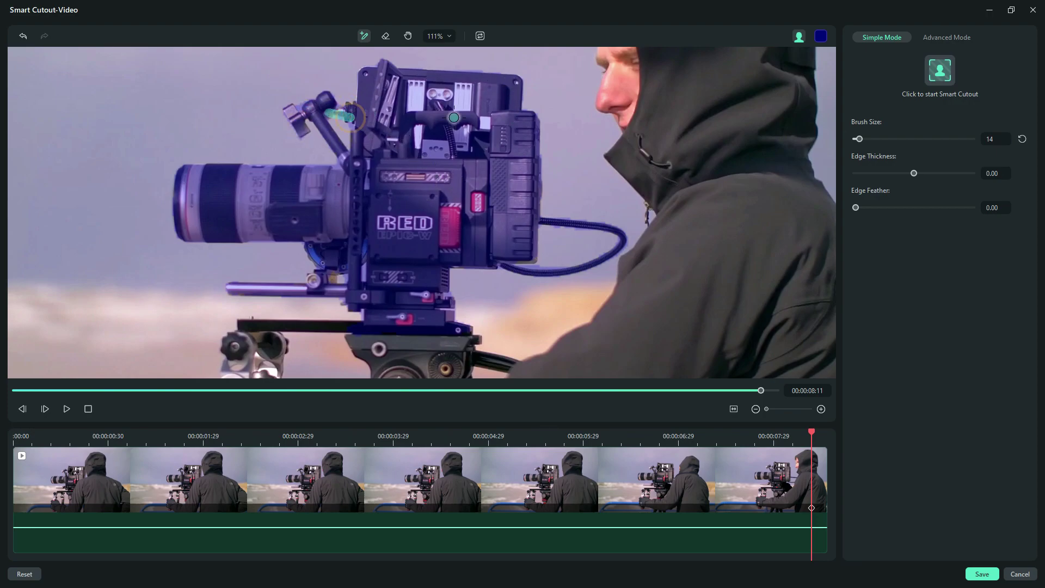
{"action": "scroll", "coordinate": [362, 144], "scroll_direction": "down", "scroll_amount": 3}
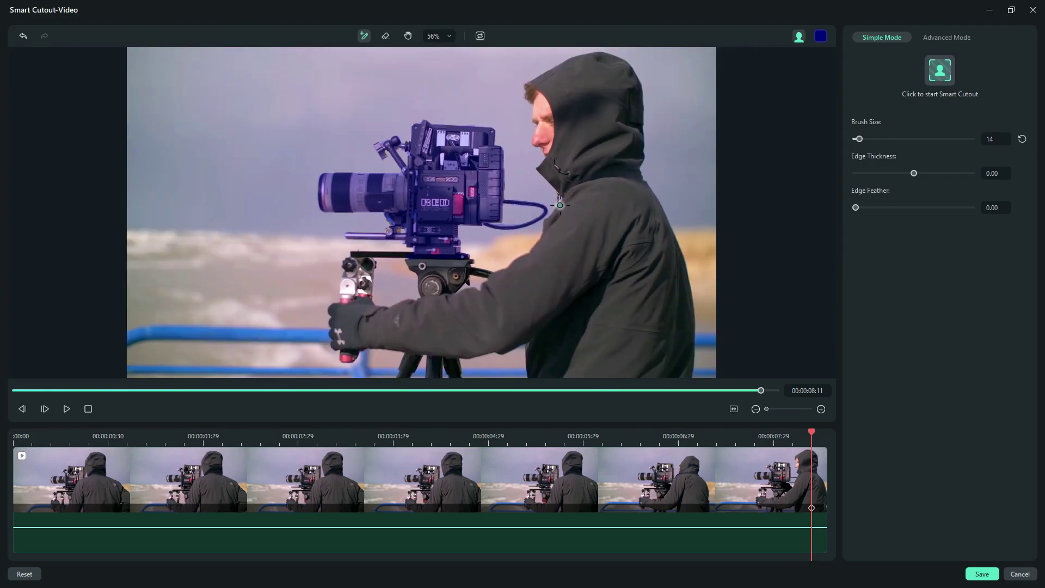
{"action": "left_click", "coordinate": [977, 578]}
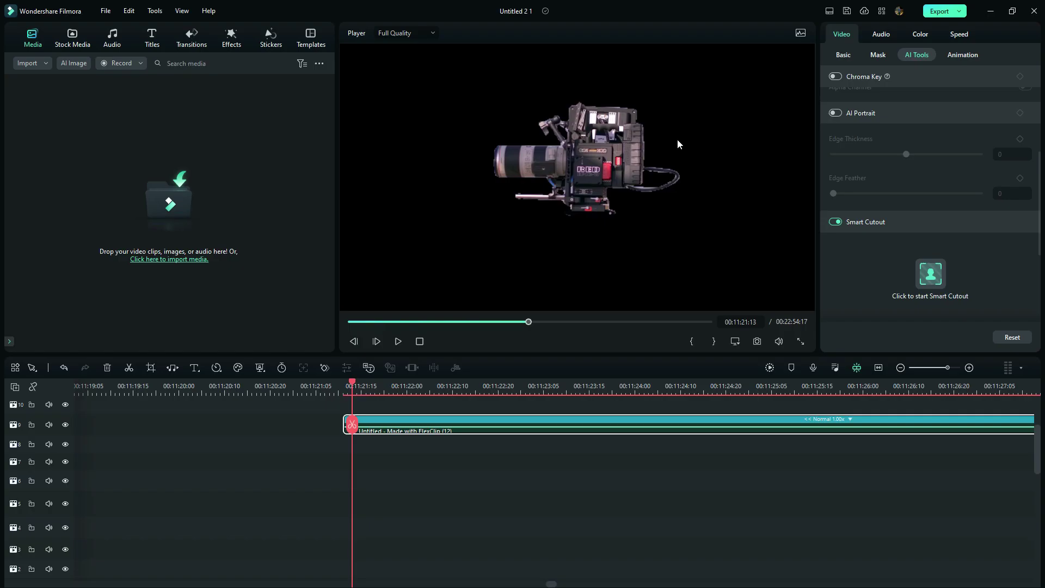
Apply the downloaded Border effect to the cutout camera clip and set its size to 0.67
{"action": "left_click", "coordinate": [238, 48]}
{"action": "left_click", "coordinate": [49, 108]}
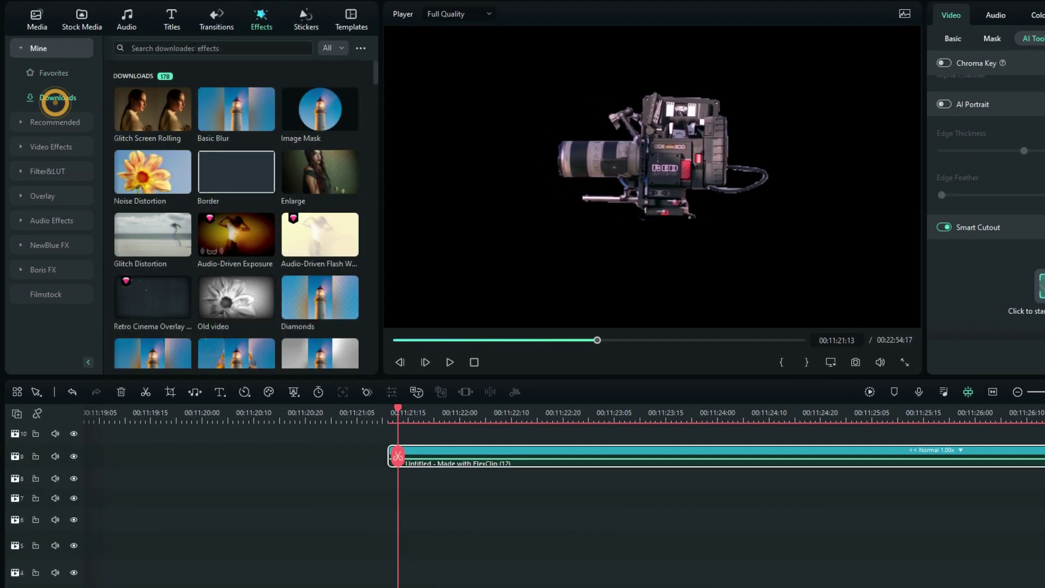
{"action": "left_click_drag", "start_coordinate": [215, 164], "coordinate": [435, 463]}
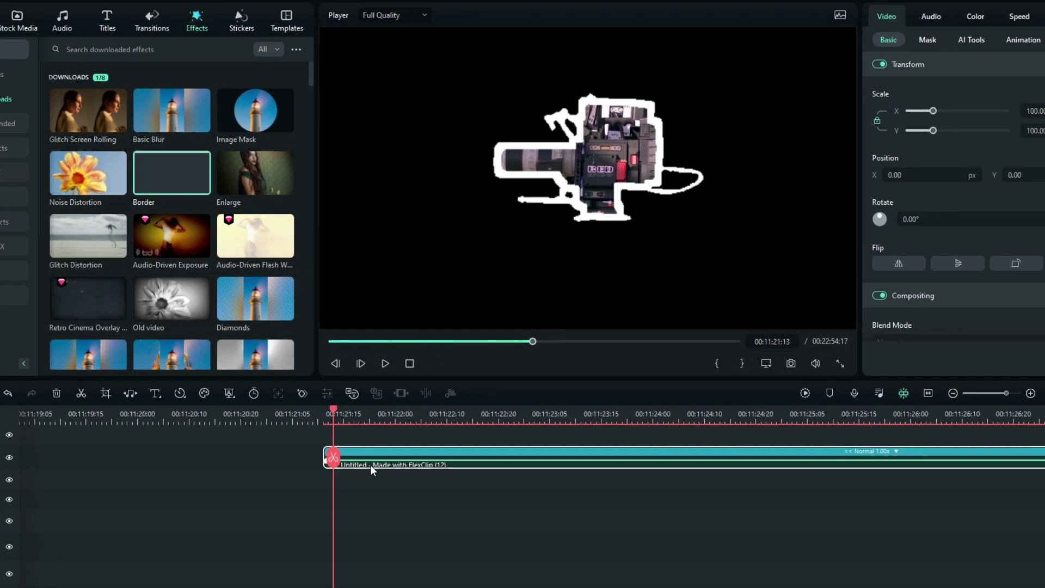
{"action": "left_click", "coordinate": [993, 18]}
{"action": "left_click", "coordinate": [810, 136]}
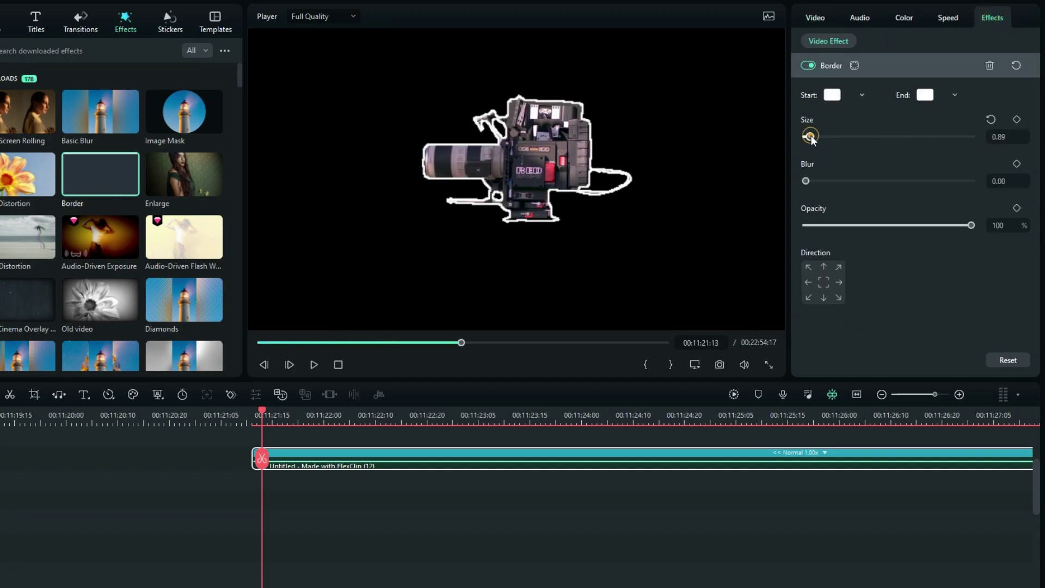
{"action": "left_click_drag", "start_coordinate": [810, 137], "coordinate": [809, 136]}
{"action": "scroll", "coordinate": [553, 452], "scroll_direction": "up", "scroll_amount": 3}
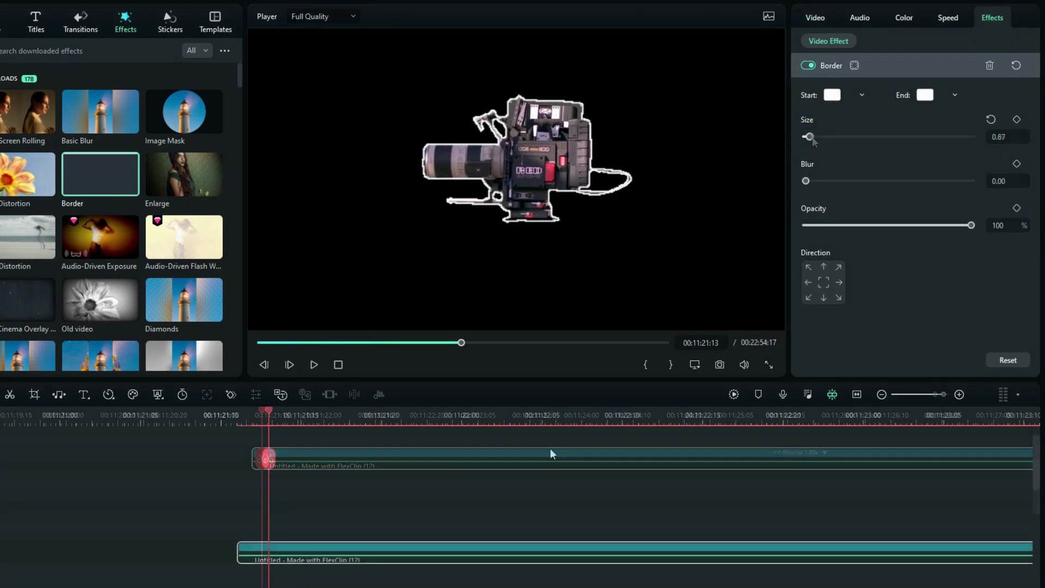
Take a snapshot of the bordered camera frame at 00:11:21:13
{"action": "left_click", "coordinate": [758, 395]}
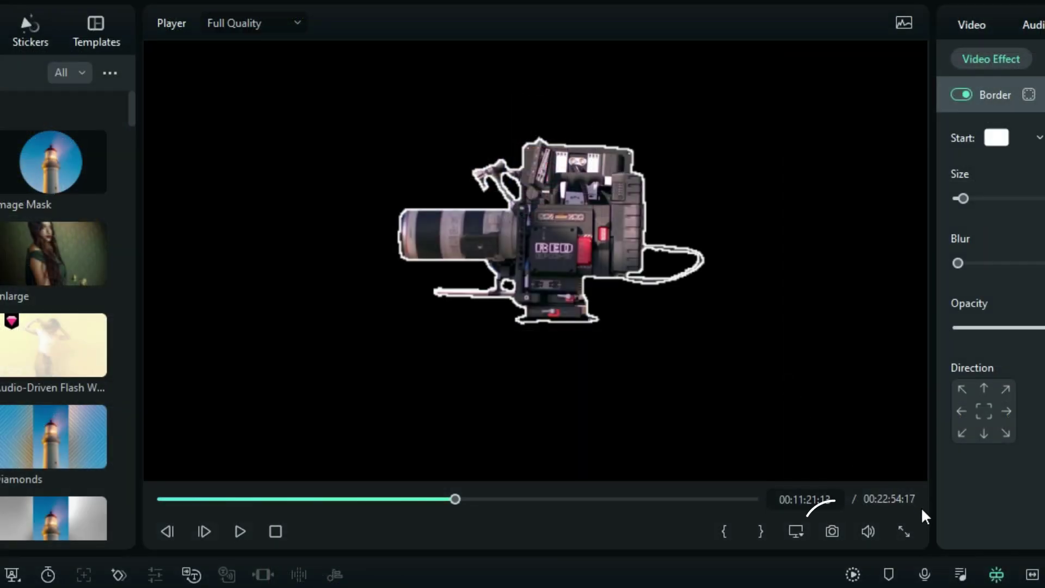
{"action": "left_click", "coordinate": [831, 527]}
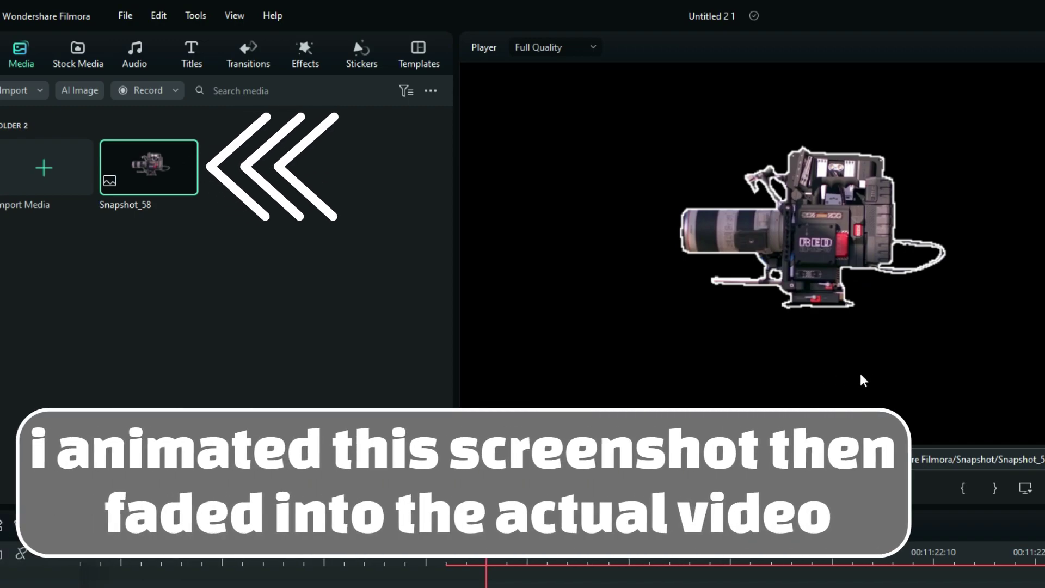
{"action": "mouse_move", "coordinate": [148, 158]}
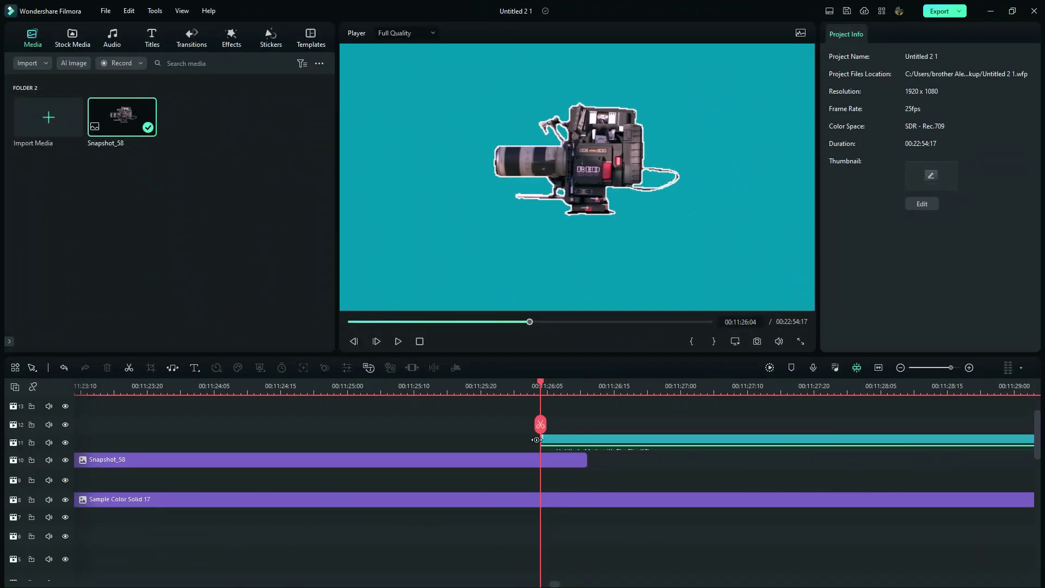
Add a freeze frame at the start of the bordered camera video clip
{"action": "left_click", "coordinate": [556, 442]}
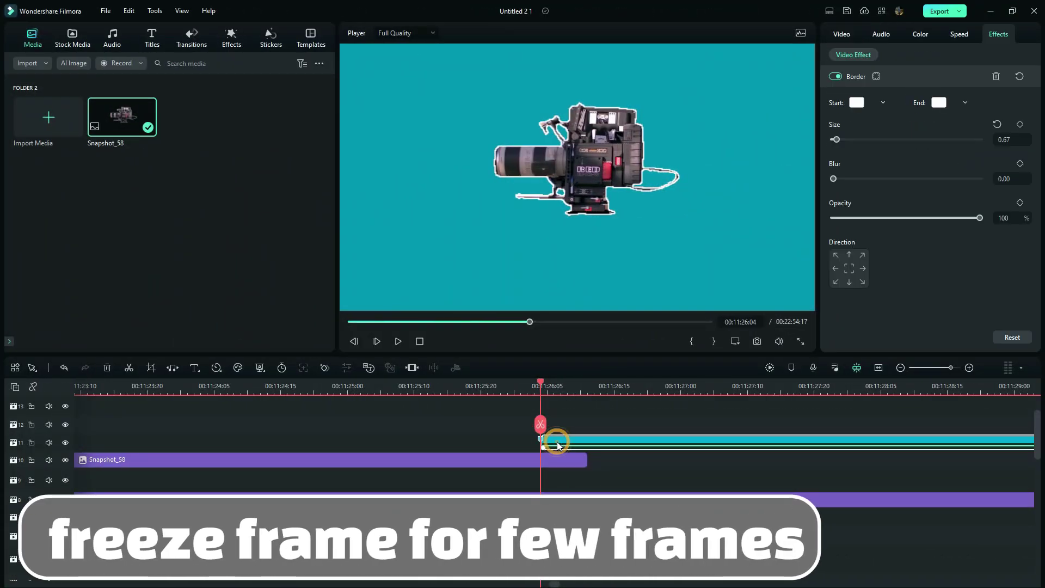
{"action": "right_click", "coordinate": [556, 449]}
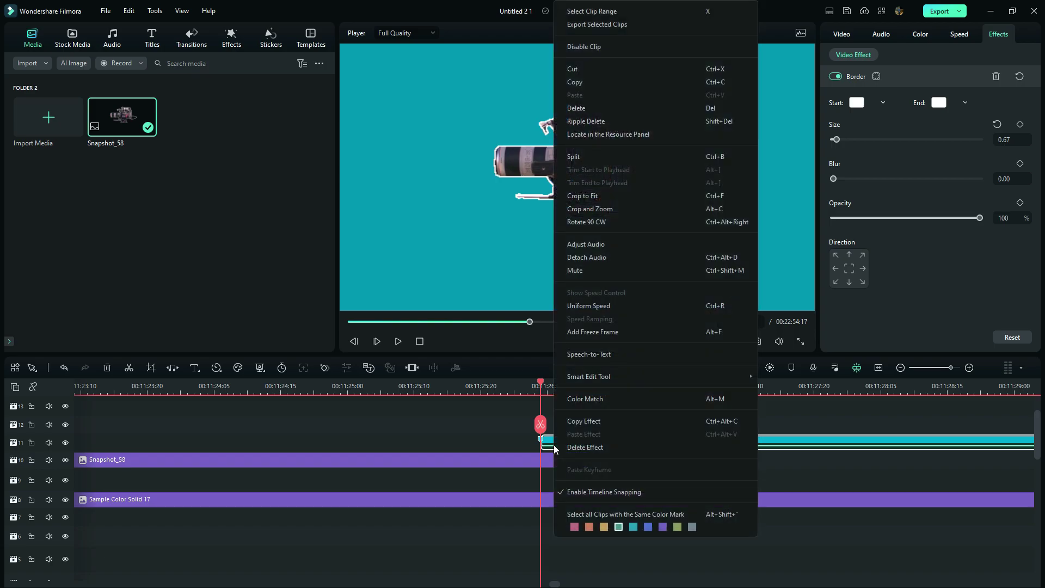
{"action": "left_click", "coordinate": [577, 333]}
Extend Snapshot_58 past the end of the video clip to about 00:11:38, and shorten the freeze frame to about 1.4 seconds
{"action": "scroll", "coordinate": [374, 436], "scroll_direction": "down", "scroll_amount": 3}
{"action": "left_click_drag", "start_coordinate": [540, 584], "coordinate": [541, 584]}
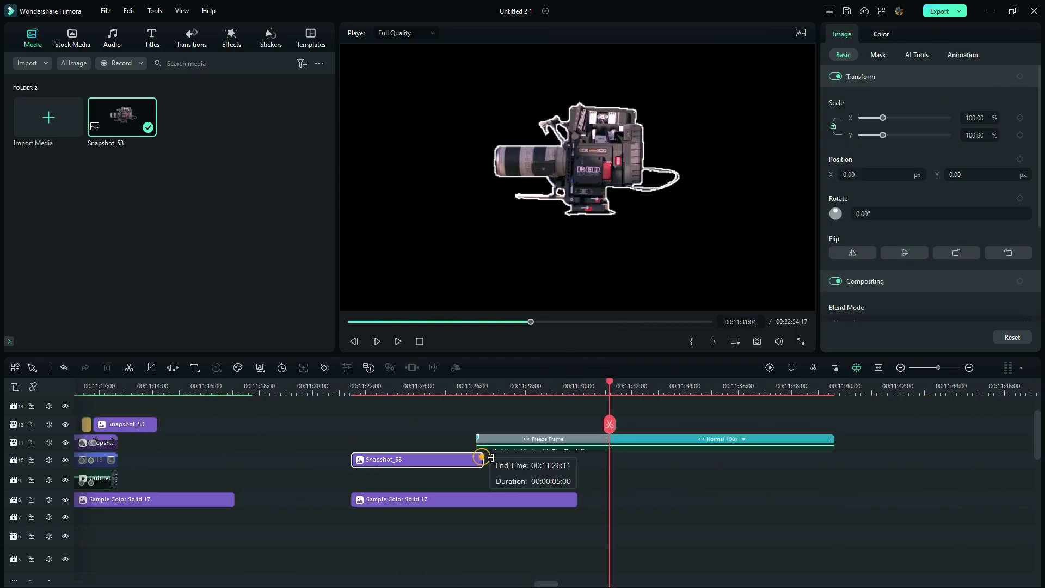
{"action": "left_click_drag", "start_coordinate": [483, 460], "coordinate": [805, 459]}
{"action": "left_click_drag", "start_coordinate": [609, 443], "coordinate": [513, 453]}
Apply a 14-frame Dissolve transition to the start of the freeze-frame clip and preview the blend around 00:11:26
{"action": "mouse_move", "coordinate": [472, 388]}
{"action": "left_mouse_down"}
{"action": "mouse_move", "coordinate": [492, 387]}
{"action": "mouse_move", "coordinate": [473, 402]}
{"action": "left_mouse_up"}
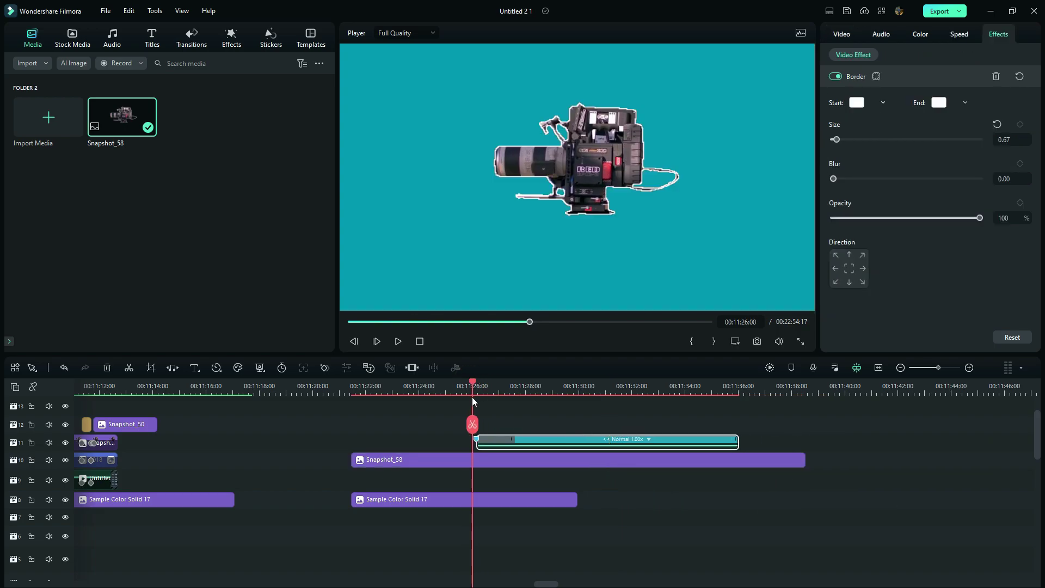
{"action": "left_click", "coordinate": [184, 46]}
{"action": "left_click_drag", "start_coordinate": [482, 447], "coordinate": [483, 442]}
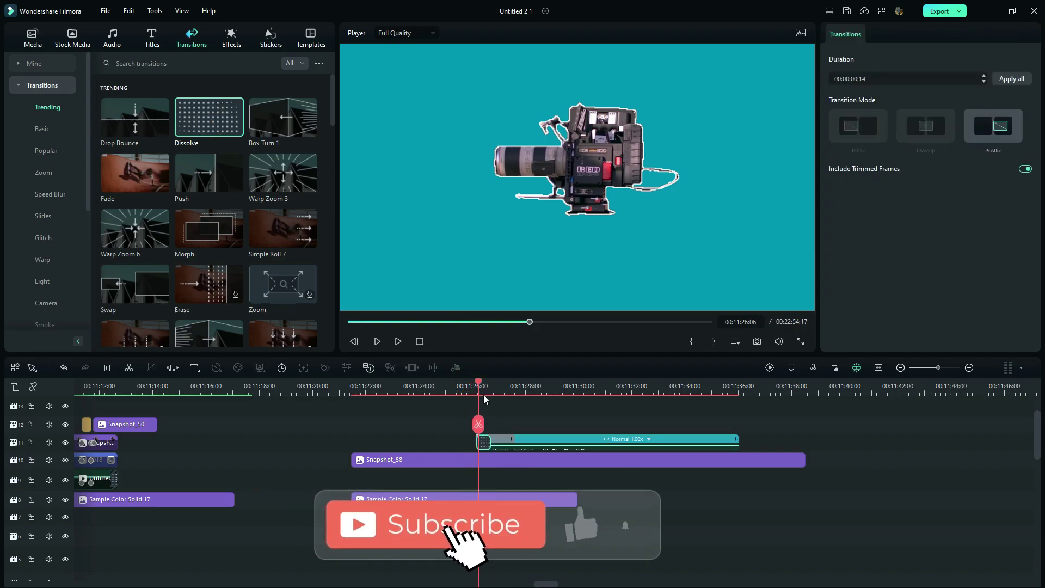
{"action": "left_click_drag", "start_coordinate": [484, 399], "coordinate": [490, 405]}
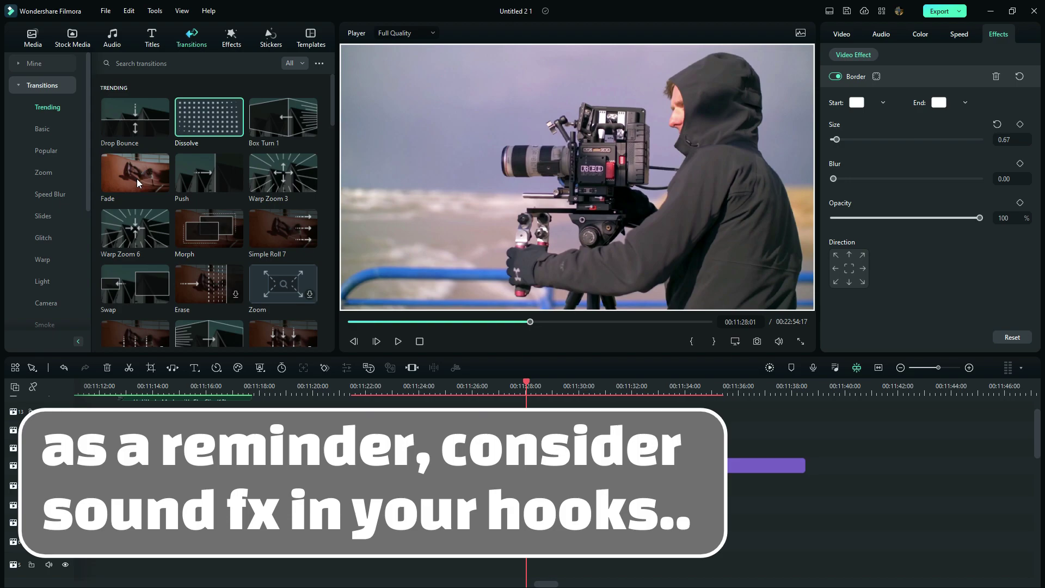
Browse the Sound Effect category of the audio library for sounds that suit the hook
{"action": "left_click", "coordinate": [113, 44]}
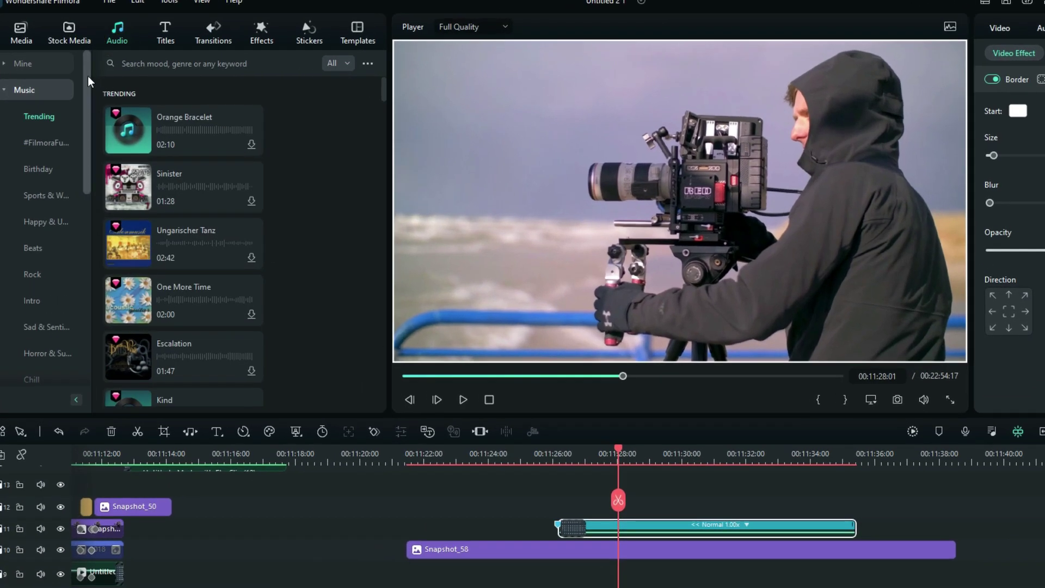
{"action": "left_click_drag", "start_coordinate": [87, 76], "coordinate": [94, 231]}
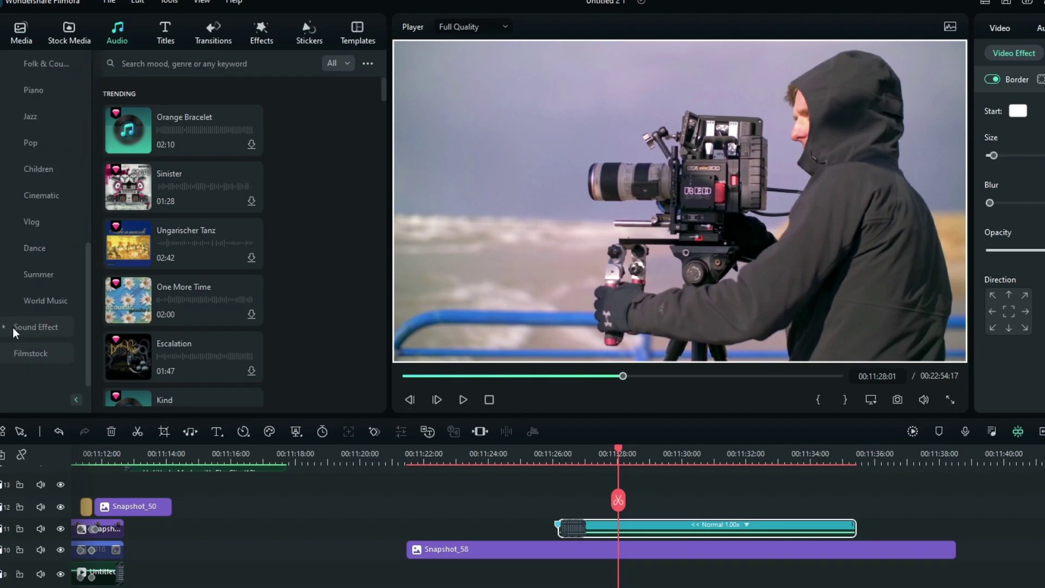
{"action": "left_click", "coordinate": [13, 327]}
{"action": "left_click_drag", "start_coordinate": [382, 108], "coordinate": [385, 155]}
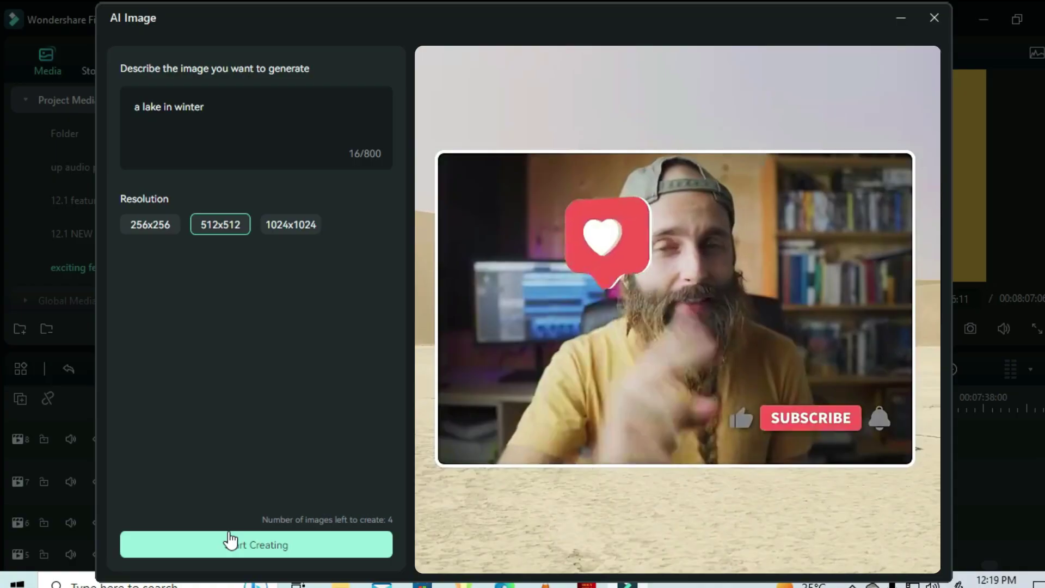
Generate an AI image from the prompt "a lake in winter" at 512x512 resolution
{"action": "left_click", "coordinate": [231, 541]}
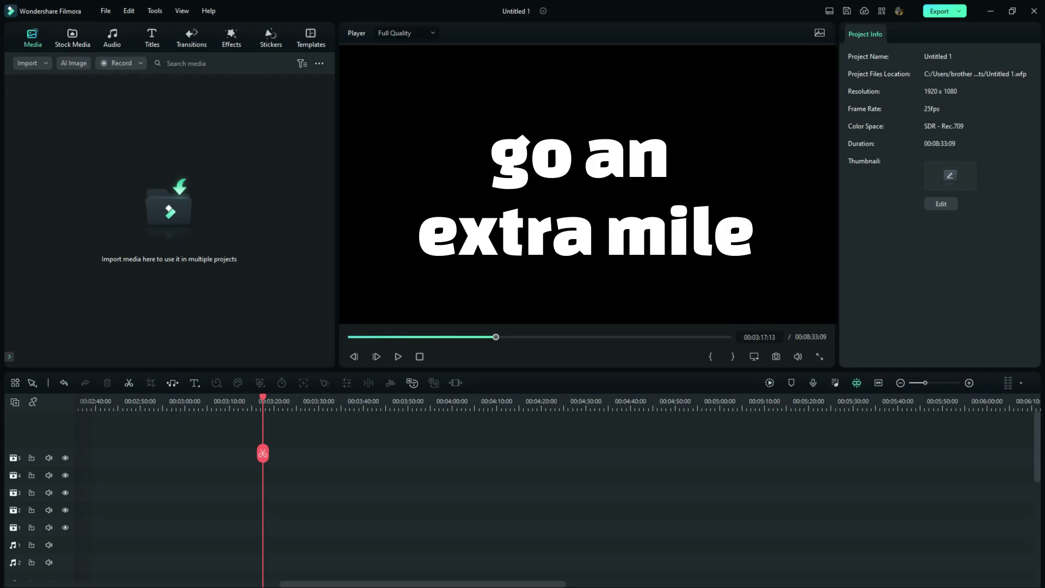